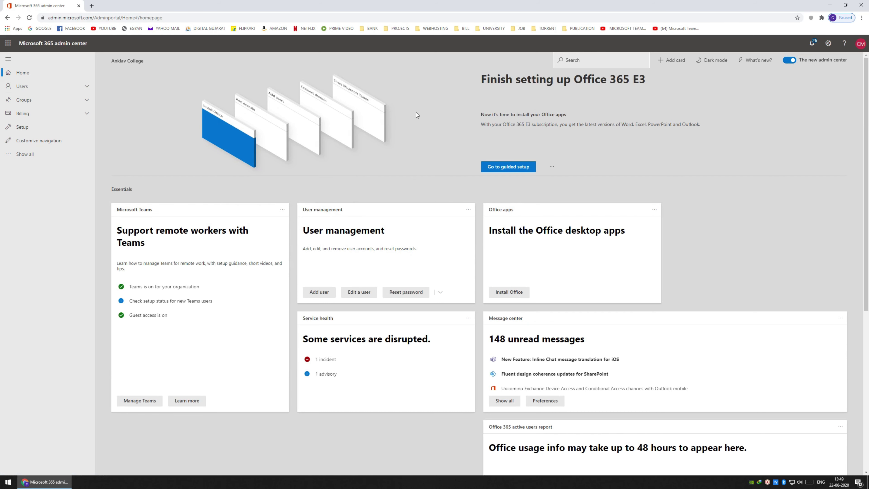
Turn off 'The new admin center' toggle to switch to the classic home page
{"action": "left_click", "coordinate": [788, 61]}
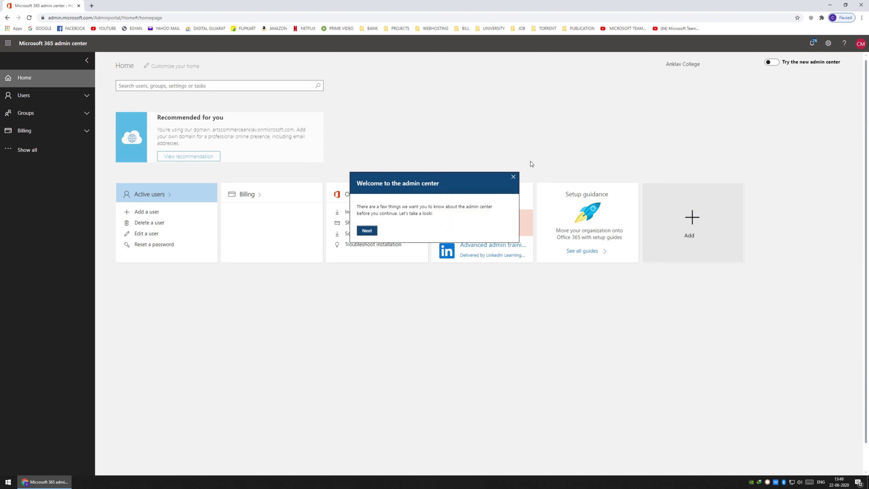
Turn the 'Try the new admin center' toggle back on
{"action": "left_click", "coordinate": [770, 62]}
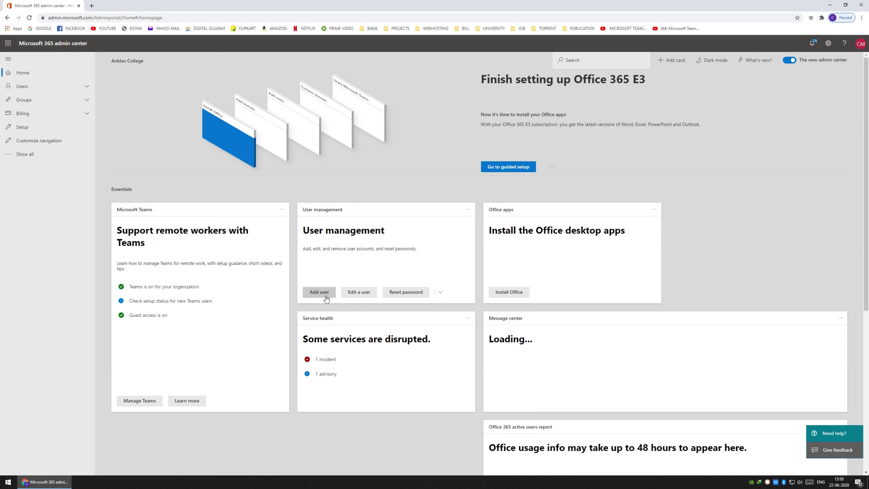
Enter the new user's name, username and password, requiring a password change at first sign-in
{"action": "left_click", "coordinate": [320, 292]}
{"action": "left_click", "coordinate": [327, 288]}
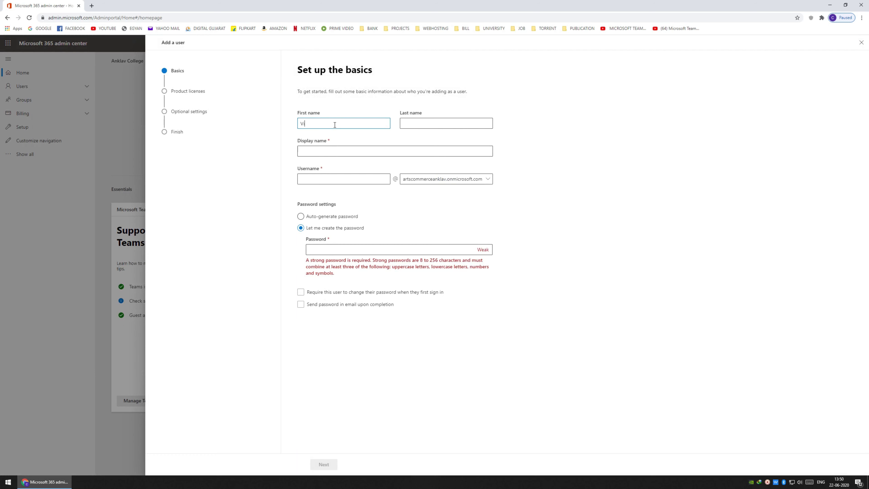
{"action": "key", "text": "Tab"}
{"action": "key", "text": "Tab"}
{"action": "key", "text": "Tab"}
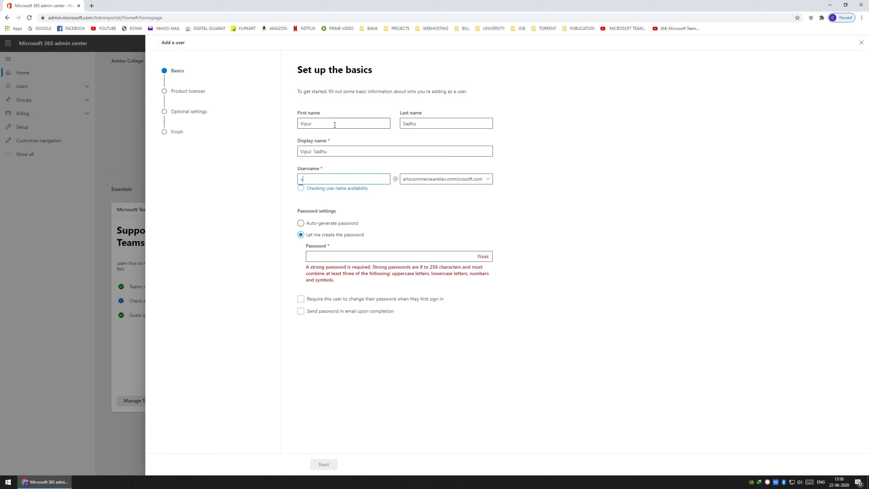
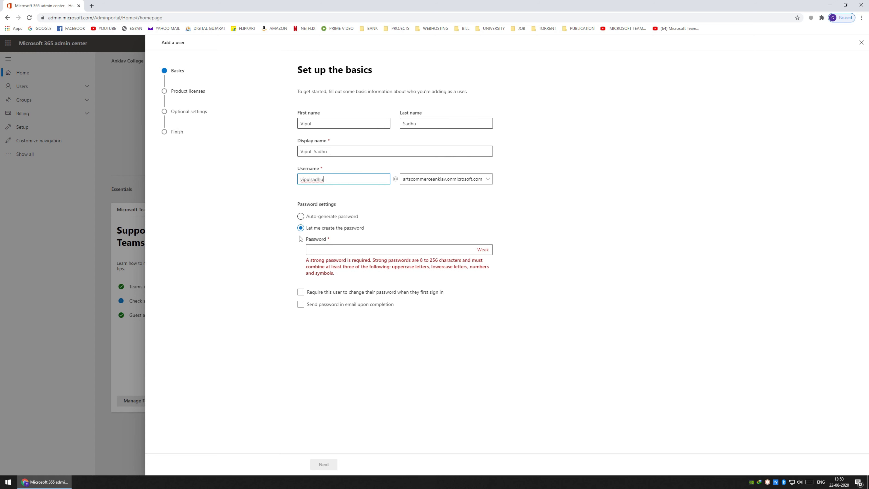
{"action": "left_click", "coordinate": [322, 247]}
{"action": "type", "text": "•••••••••"}
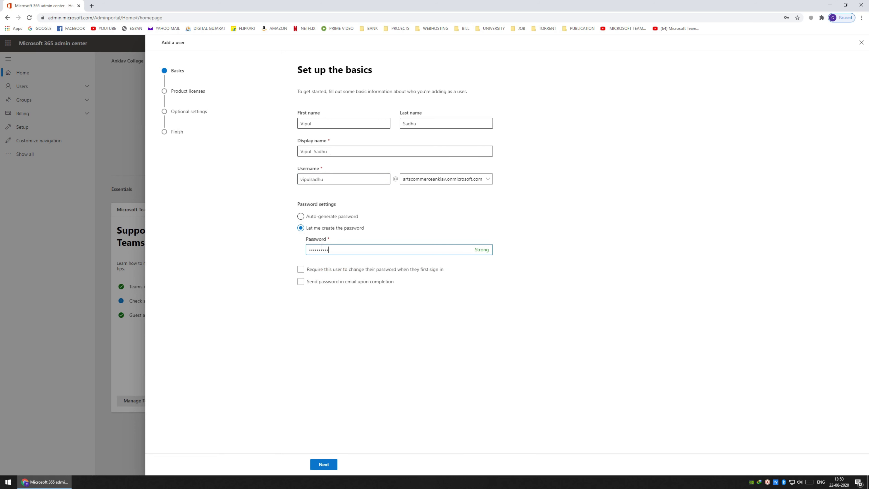
{"action": "left_click", "coordinate": [300, 270]}
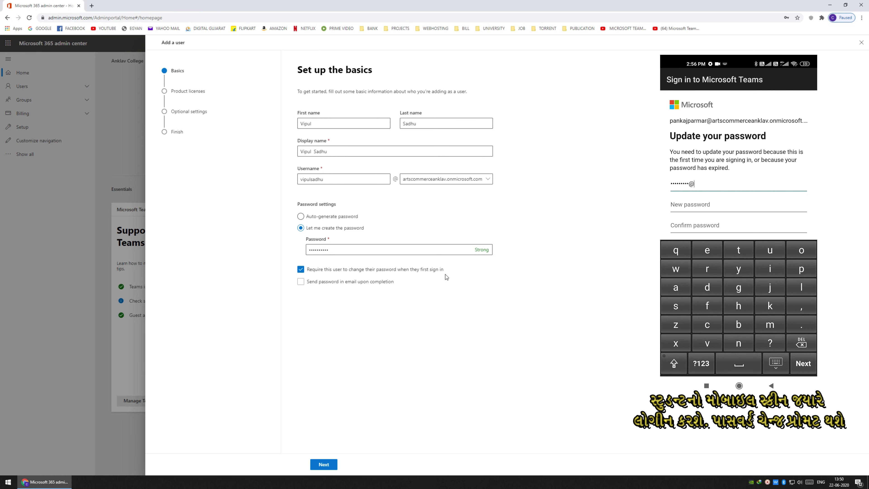
Assign a Microsoft Teams Exploratory license, finish adding the user, and close the panel
{"action": "left_click", "coordinate": [324, 469]}
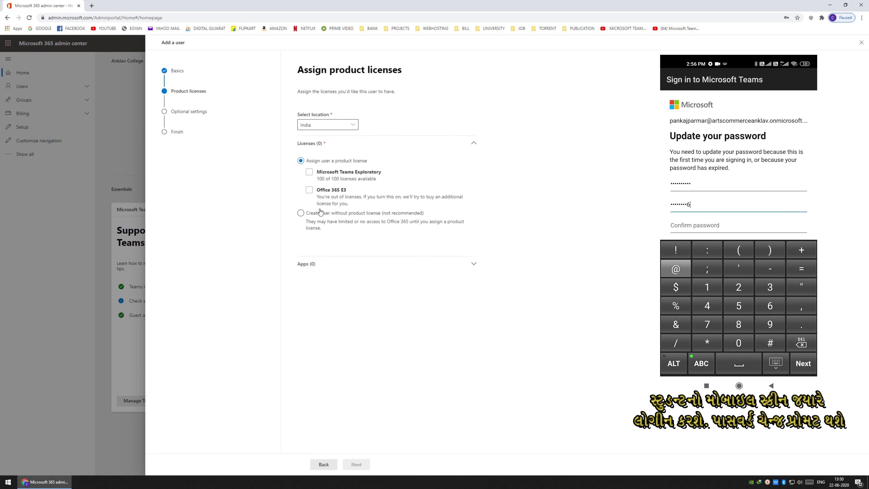
{"action": "left_click", "coordinate": [317, 188]}
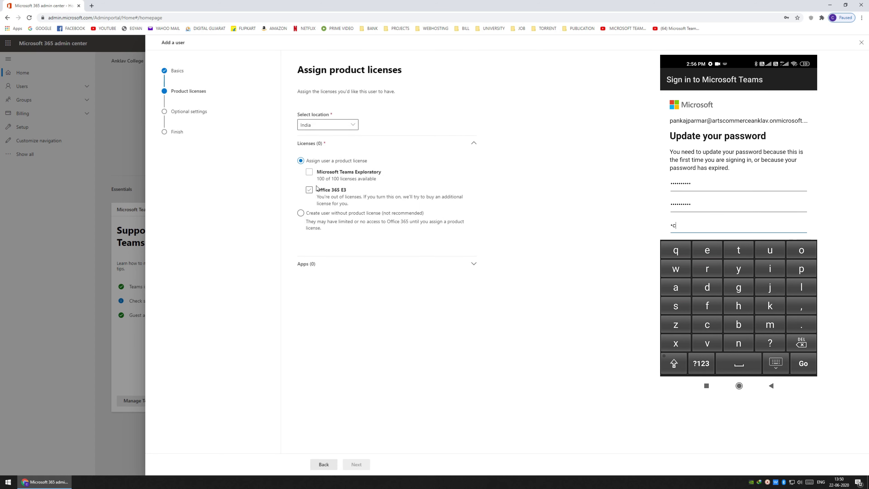
{"action": "left_click", "coordinate": [312, 172]}
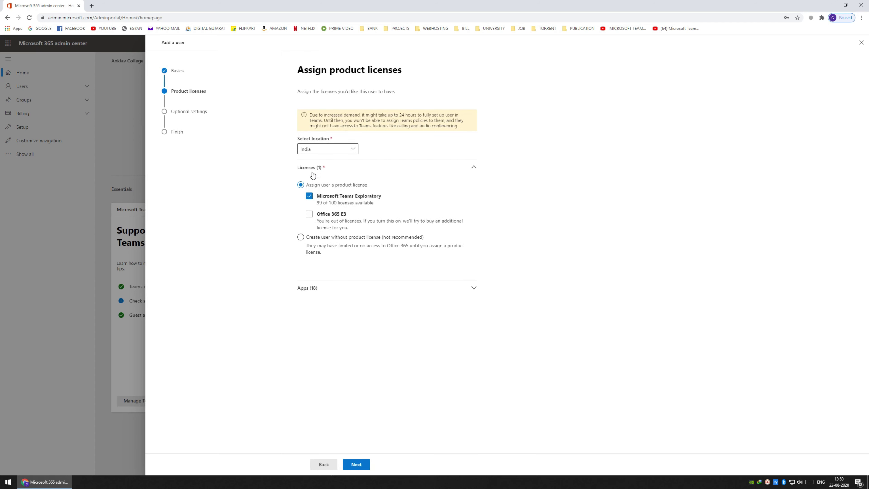
{"action": "left_click", "coordinate": [355, 464]}
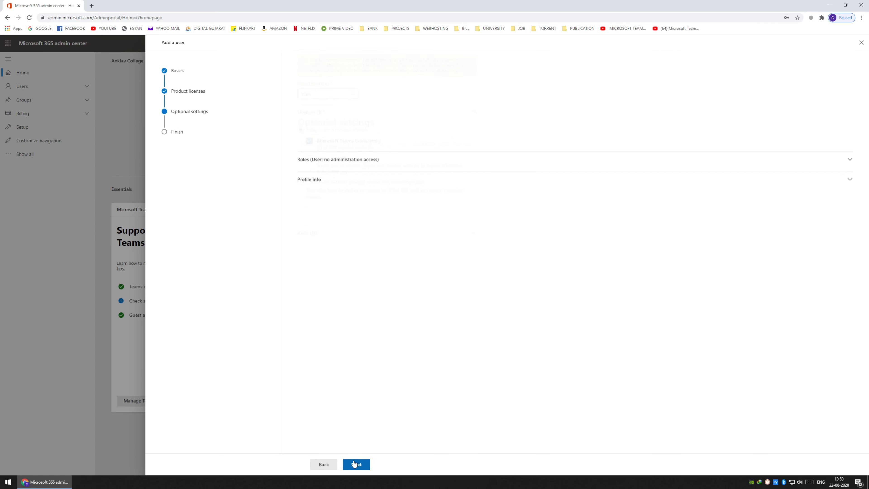
{"action": "left_click", "coordinate": [354, 464]}
{"action": "left_click", "coordinate": [355, 465]}
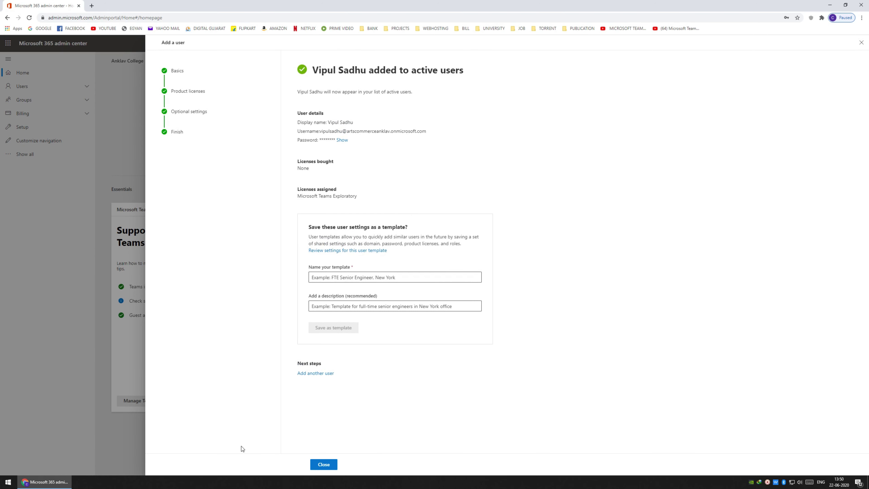
{"action": "left_click", "coordinate": [338, 140]}
{"action": "left_click", "coordinate": [322, 465]}
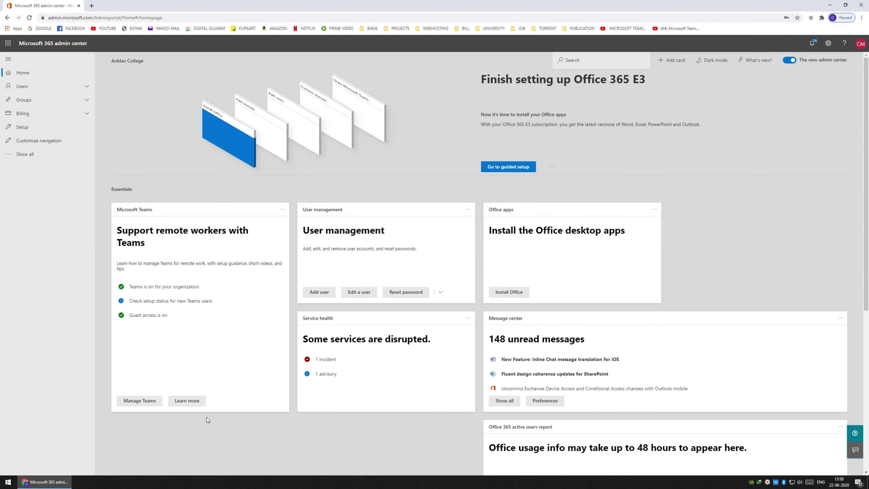
Start a second user, filling in their name, username and password
{"action": "left_click", "coordinate": [318, 298]}
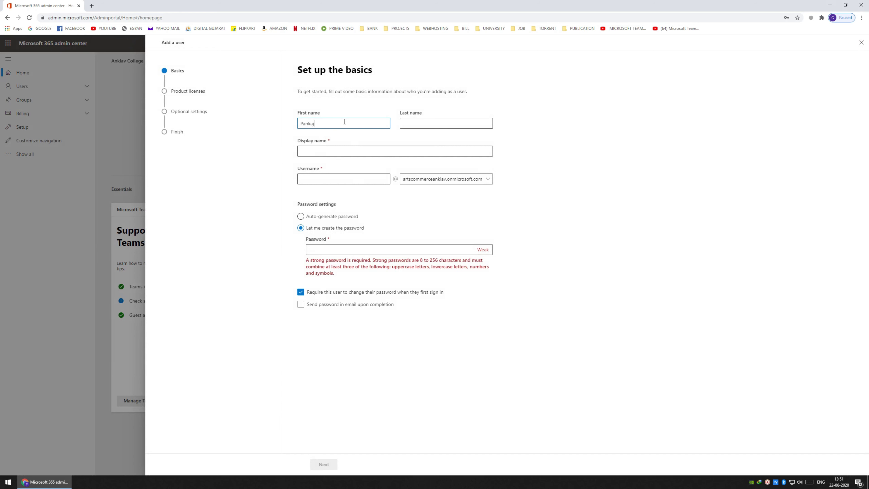
{"action": "key", "text": "Tab"}
{"action": "key", "text": "Tab"}
{"action": "left_click", "coordinate": [328, 249]}
{"action": "type", "text": "•••••••••••"}
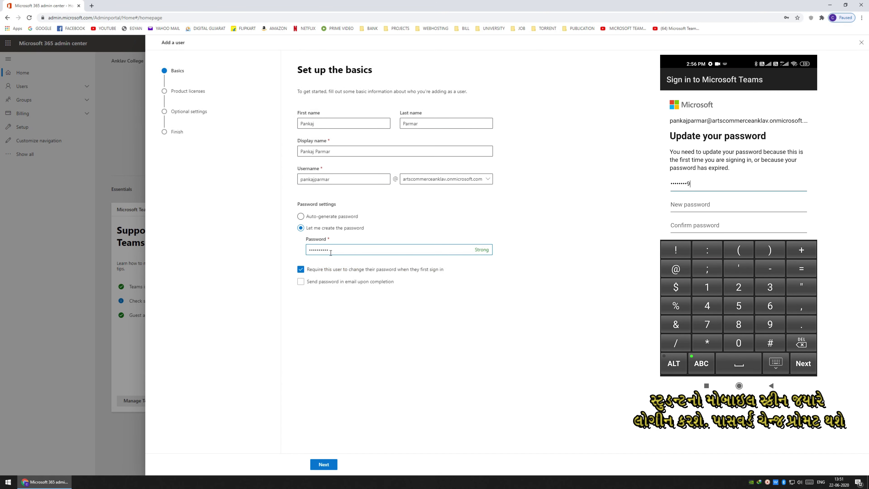
Give the second user a Microsoft Teams Exploratory license, finish, and close the panel
{"action": "left_click", "coordinate": [323, 464]}
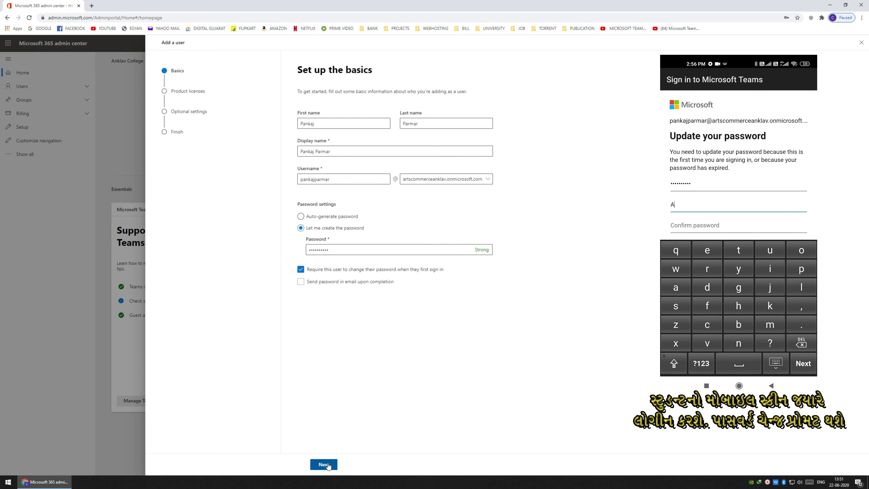
{"action": "left_click", "coordinate": [309, 172]}
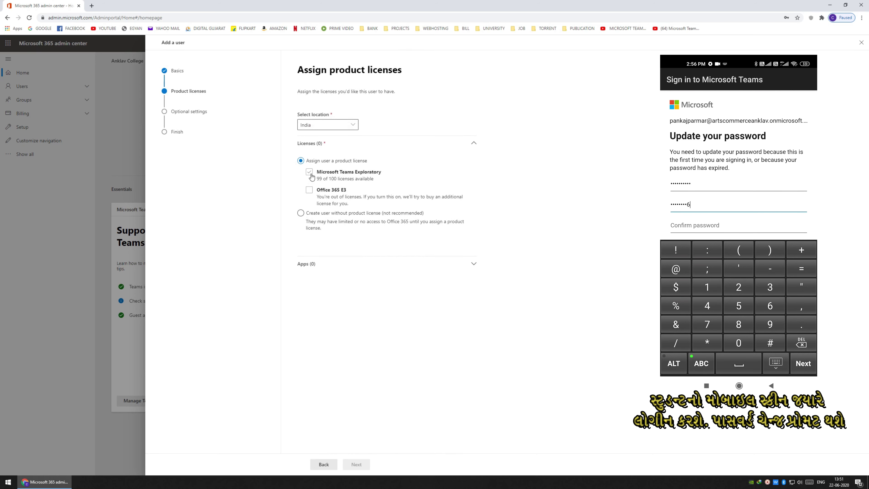
{"action": "left_click", "coordinate": [353, 464]}
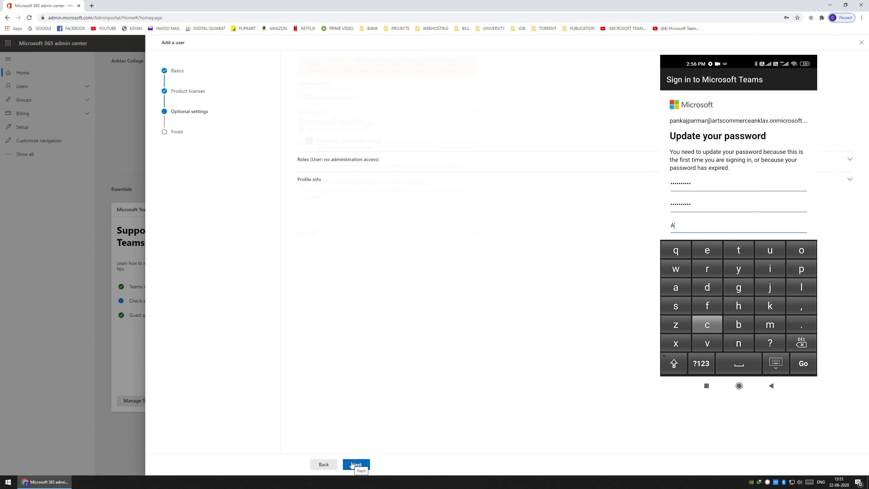
{"action": "left_click", "coordinate": [352, 464]}
{"action": "left_click", "coordinate": [353, 464]}
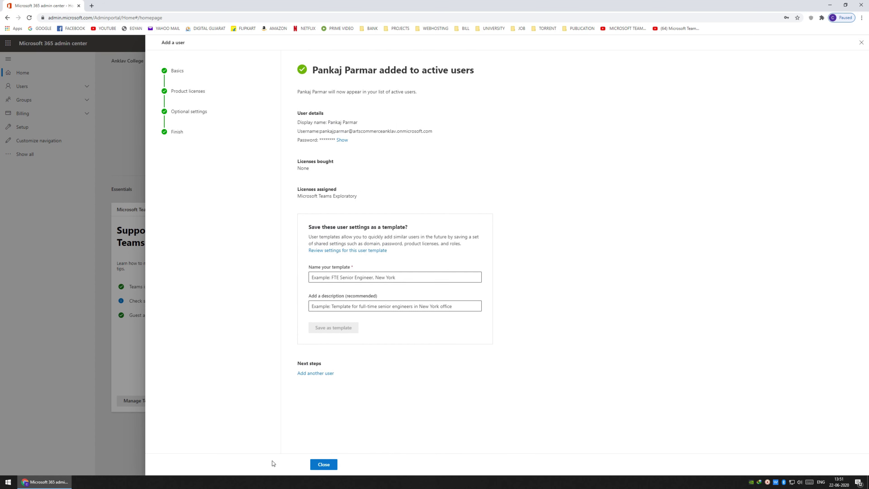
{"action": "left_click", "coordinate": [324, 464]}
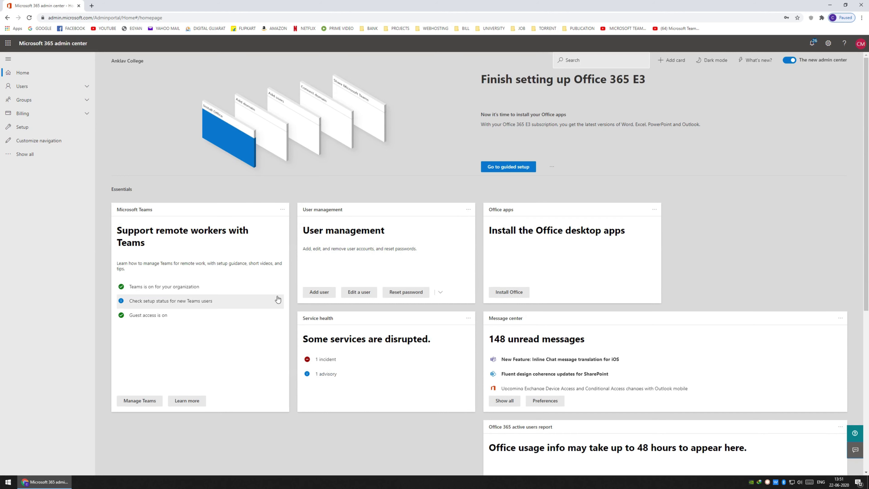
Download the headers-only CSV template from Active users > Add multiple users
{"action": "left_click", "coordinate": [23, 86]}
{"action": "left_click", "coordinate": [23, 99]}
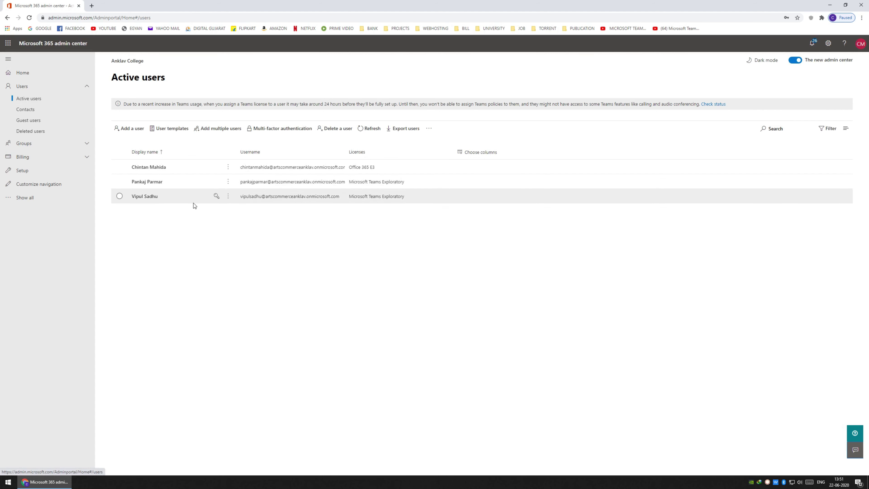
{"action": "left_click", "coordinate": [219, 130]}
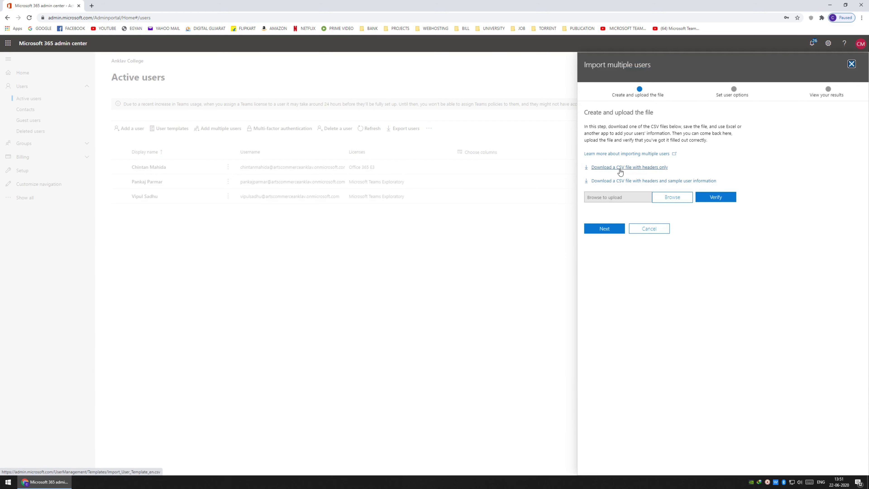
{"action": "left_click", "coordinate": [640, 168]}
{"action": "left_click", "coordinate": [643, 167]}
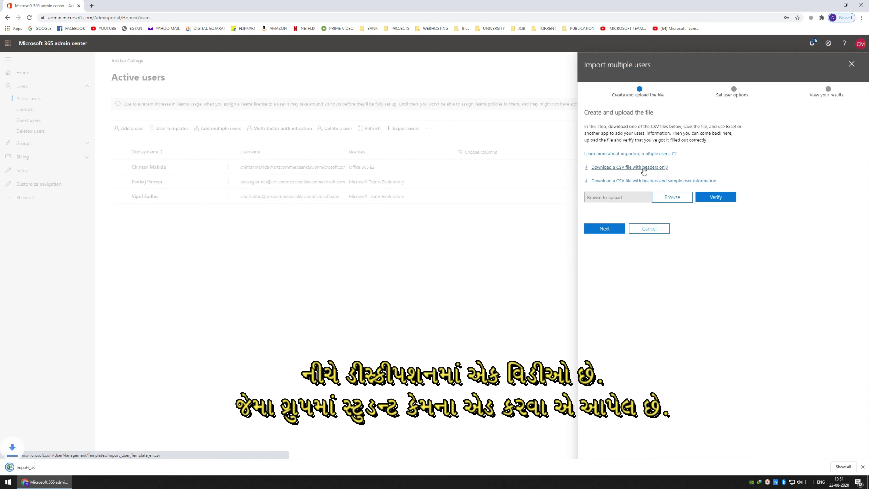
Show Import_User_Template_en in the Downloads folder and open it
{"action": "left_click", "coordinate": [70, 468]}
{"action": "left_click", "coordinate": [101, 447]}
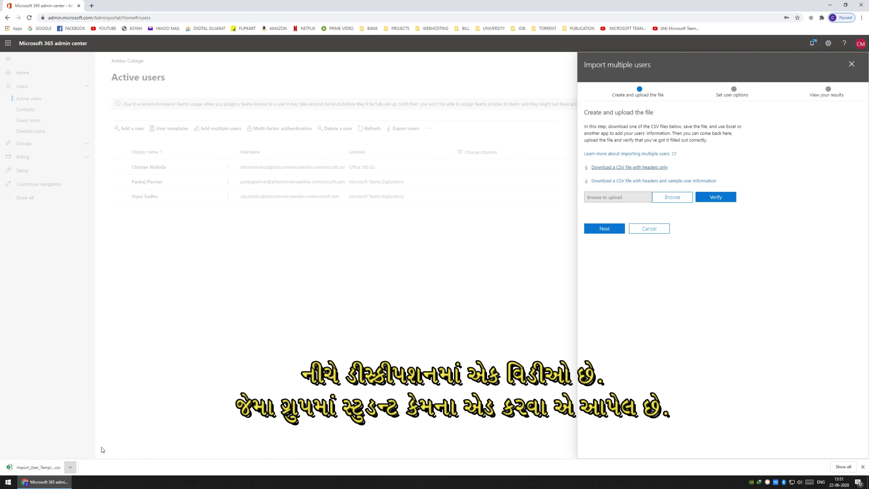
{"action": "double_click", "coordinate": [82, 79]}
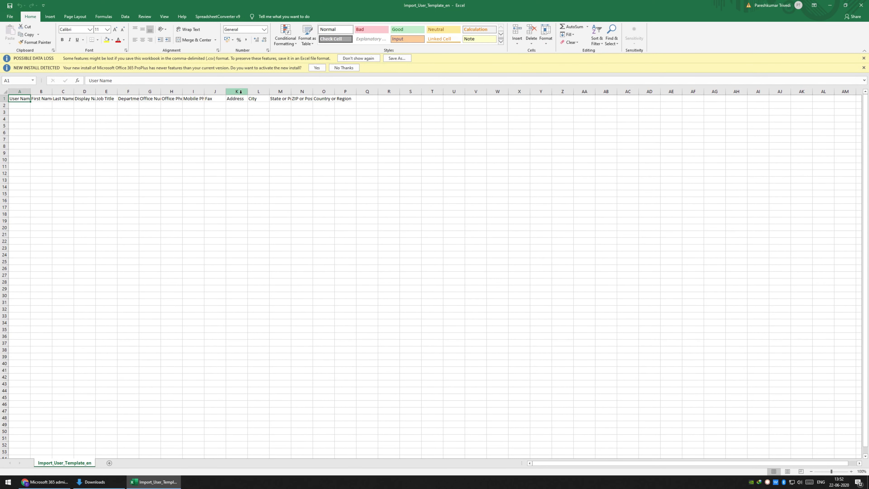
Dismiss Excel's activation and data-loss prompts, close the template, and select two users in Active users
{"action": "left_click", "coordinate": [322, 67]}
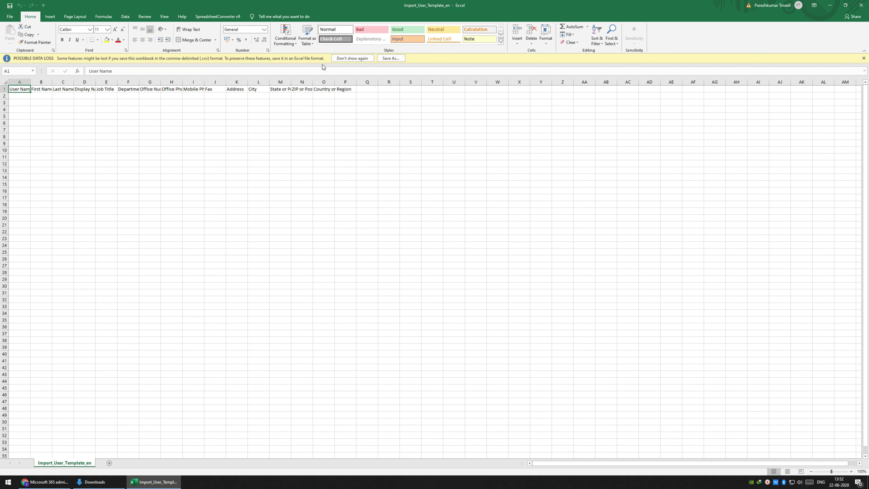
{"action": "left_click", "coordinate": [597, 140]}
{"action": "left_click", "coordinate": [358, 58]}
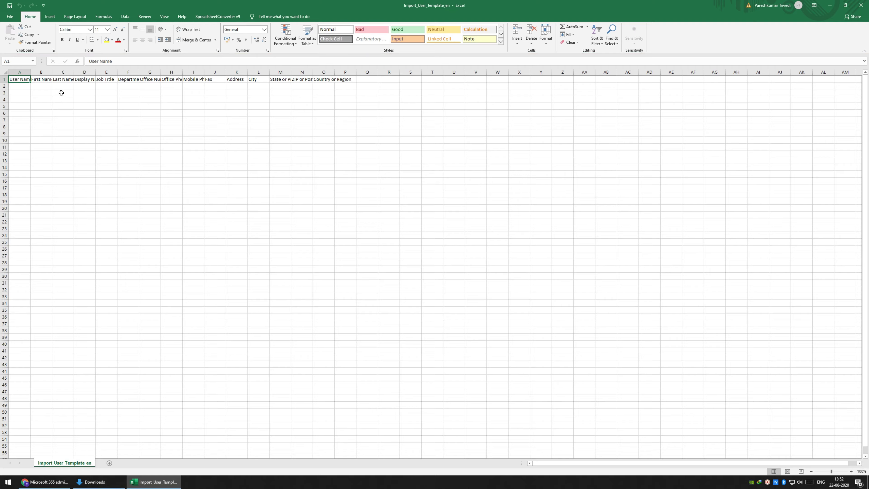
{"action": "left_click", "coordinate": [861, 5]}
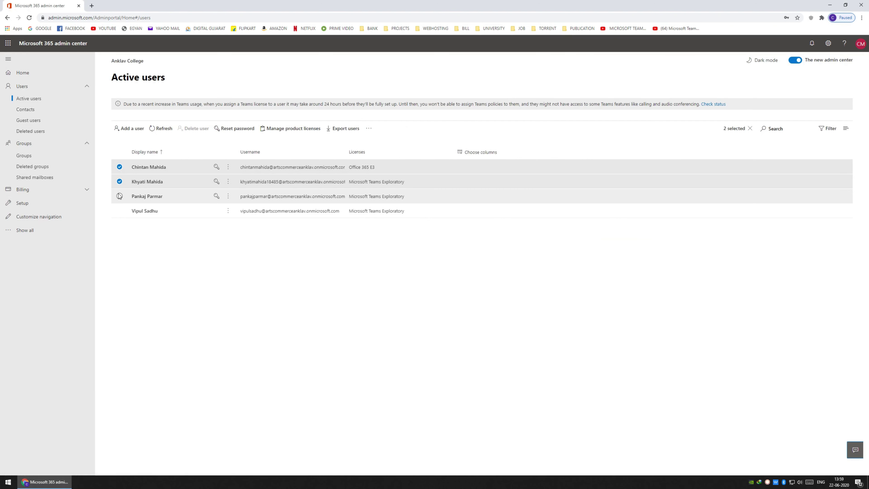
{"action": "left_click", "coordinate": [120, 196]}
{"action": "left_click", "coordinate": [120, 213]}
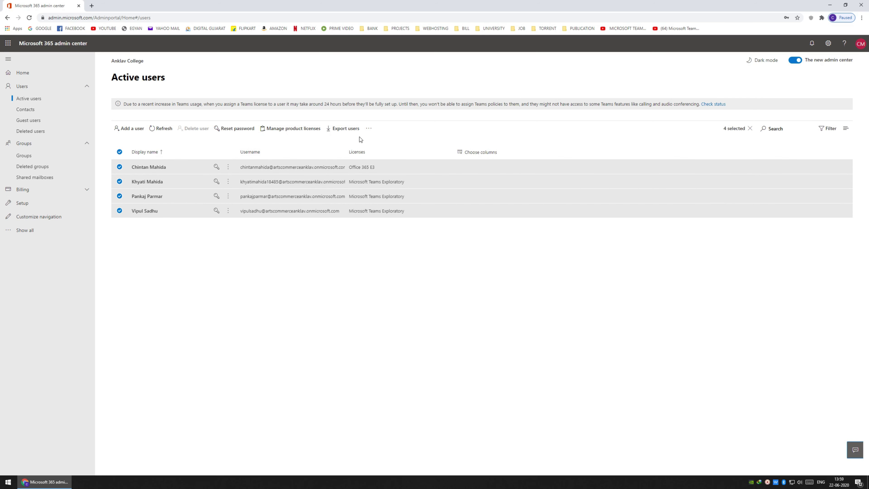
Try More actions > Manage groups for the selected users, then reselect the users in the list
{"action": "left_click", "coordinate": [368, 133]}
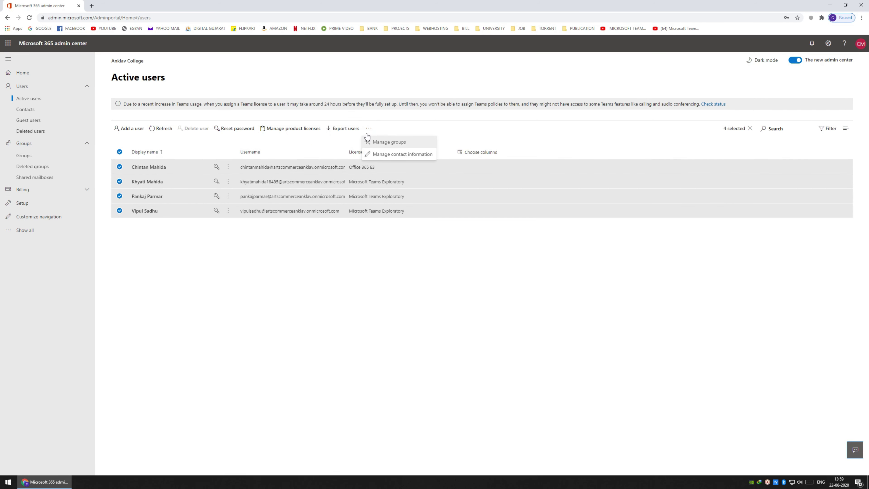
{"action": "left_click", "coordinate": [381, 143]}
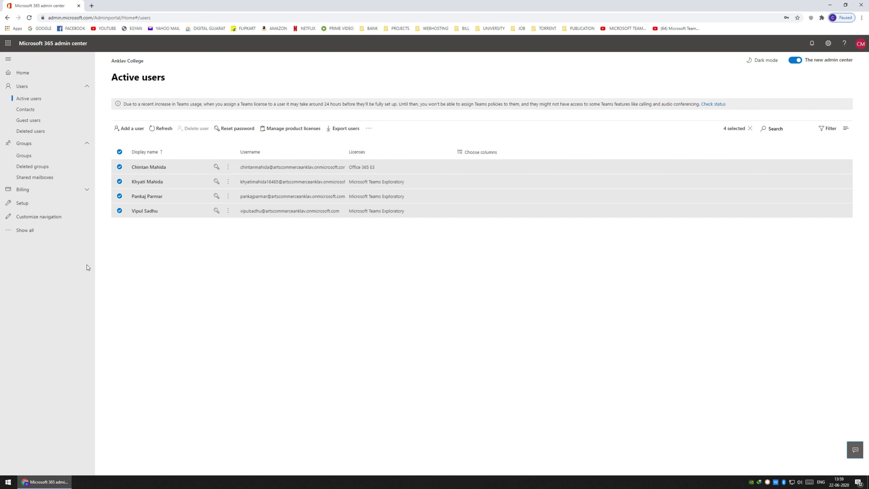
{"action": "left_click", "coordinate": [228, 168]}
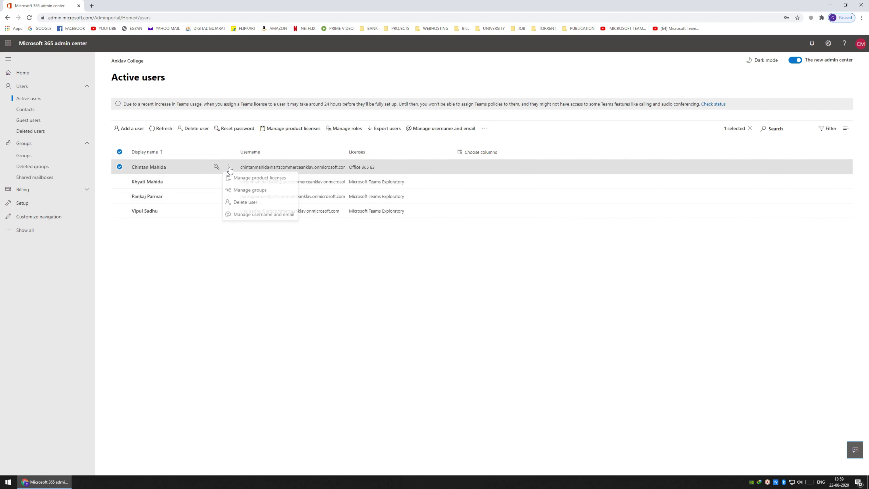
{"action": "left_click", "coordinate": [119, 181]}
{"action": "left_click", "coordinate": [119, 181]}
{"action": "left_click", "coordinate": [120, 196]}
{"action": "left_click", "coordinate": [119, 211]}
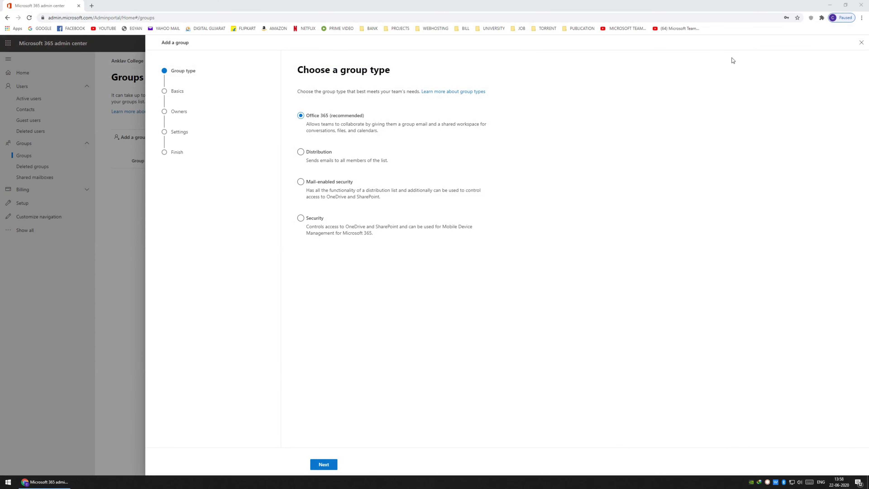
Discard the open group wizard and start Add a group again
{"action": "left_click", "coordinate": [862, 43]}
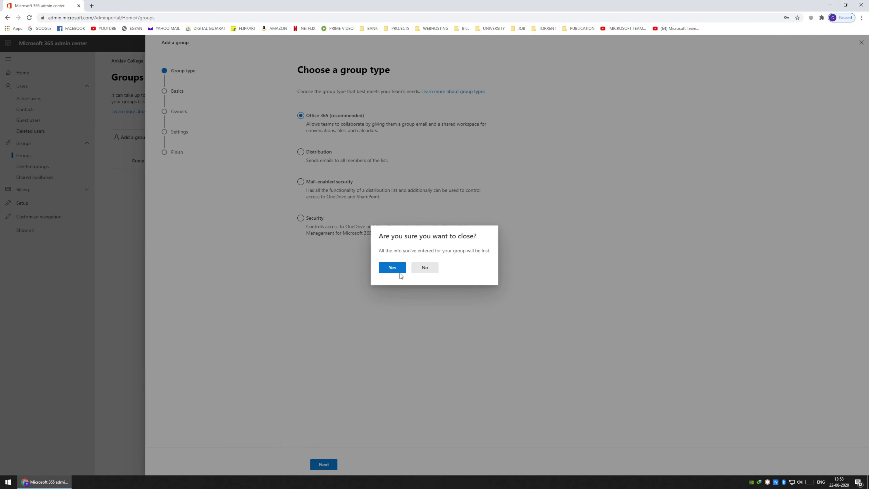
{"action": "left_click", "coordinate": [423, 267]}
{"action": "left_click", "coordinate": [861, 43]}
{"action": "left_click", "coordinate": [394, 267]}
{"action": "left_click", "coordinate": [137, 138]}
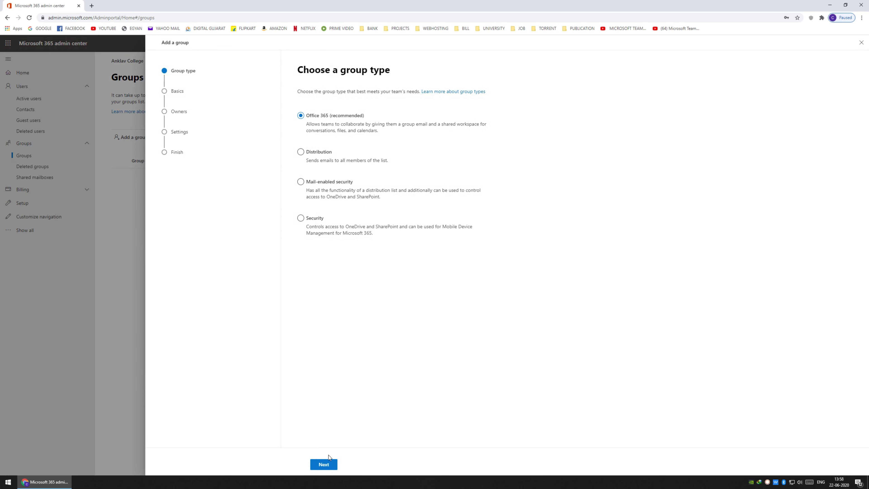
Keep the Office 365 type, name the group COLLEGE, and bring up the available owners
{"action": "left_click", "coordinate": [323, 464]}
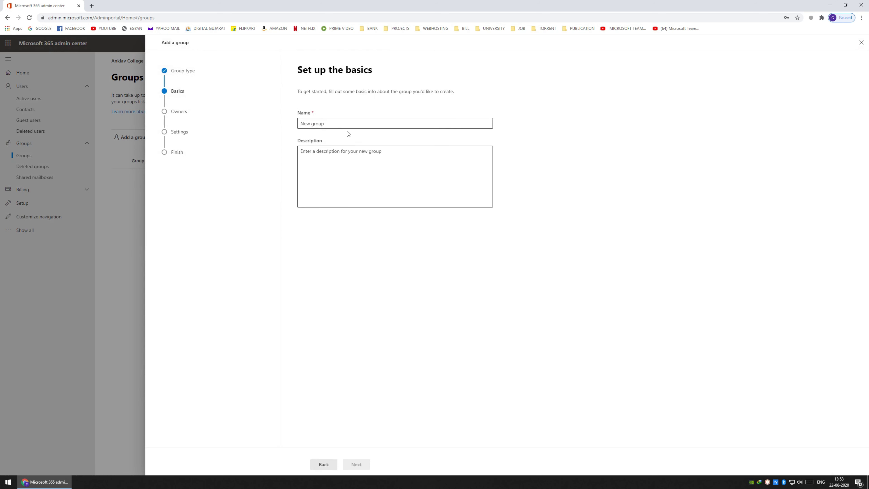
{"action": "type", "text": "COLLEGE"}
{"action": "left_click", "coordinate": [336, 159]}
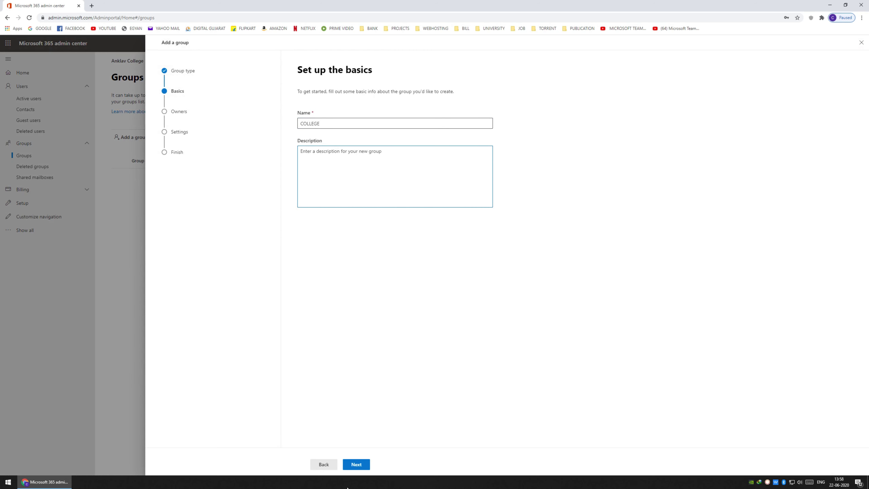
{"action": "left_click", "coordinate": [355, 465]}
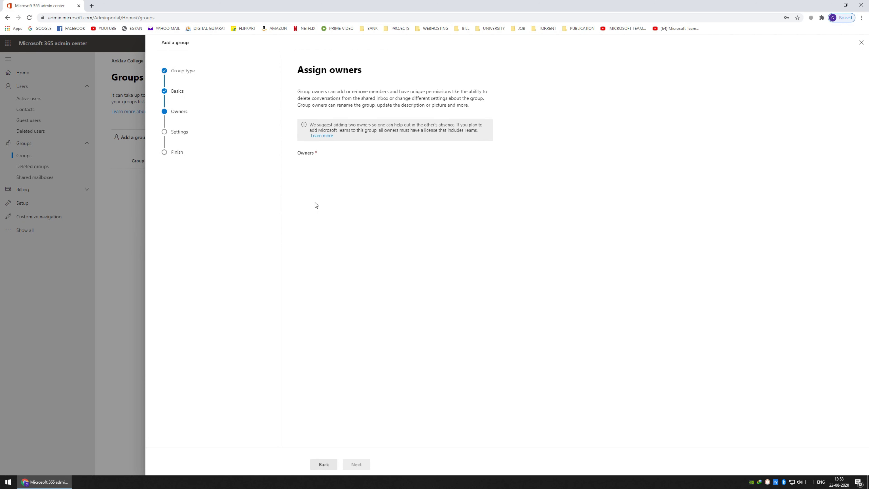
{"action": "double_click", "coordinate": [312, 153]}
{"action": "left_click", "coordinate": [342, 156]}
{"action": "left_click", "coordinate": [324, 167]}
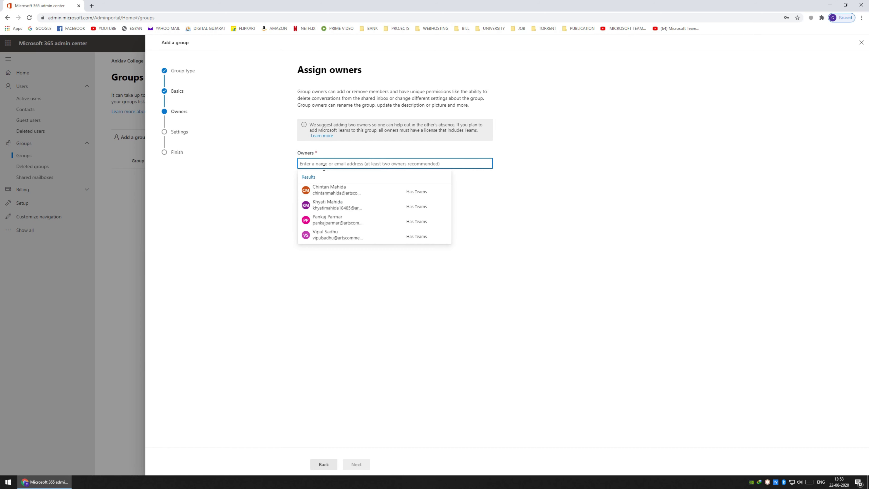
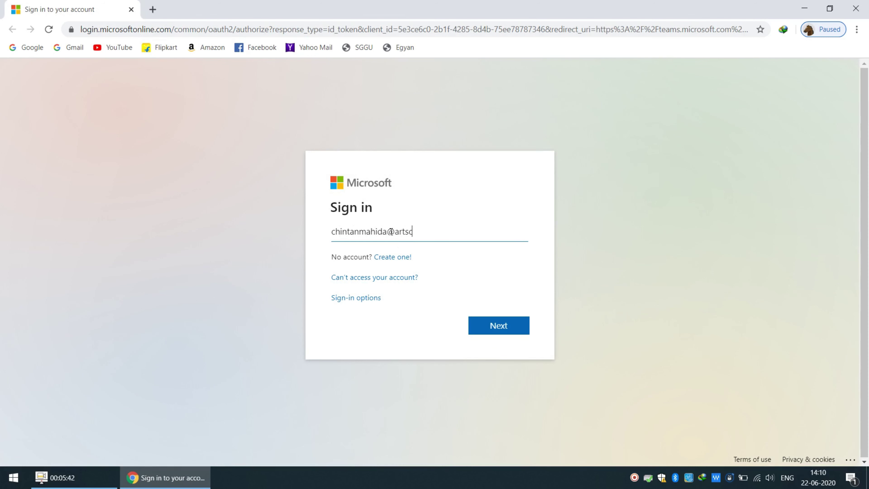
Sign in to Microsoft Teams with the work account e-mail and its password
{"action": "type", "text": "ommerceanklav.onmicrosoft.com"}
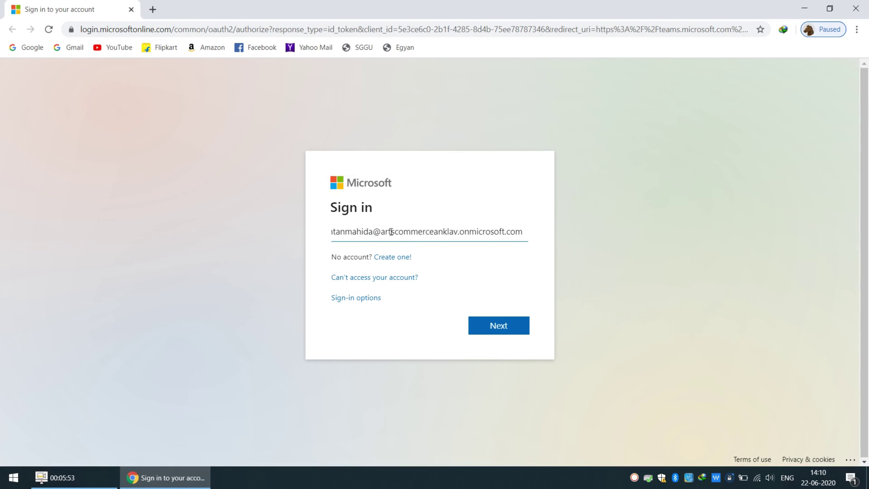
{"action": "left_click", "coordinate": [483, 327]}
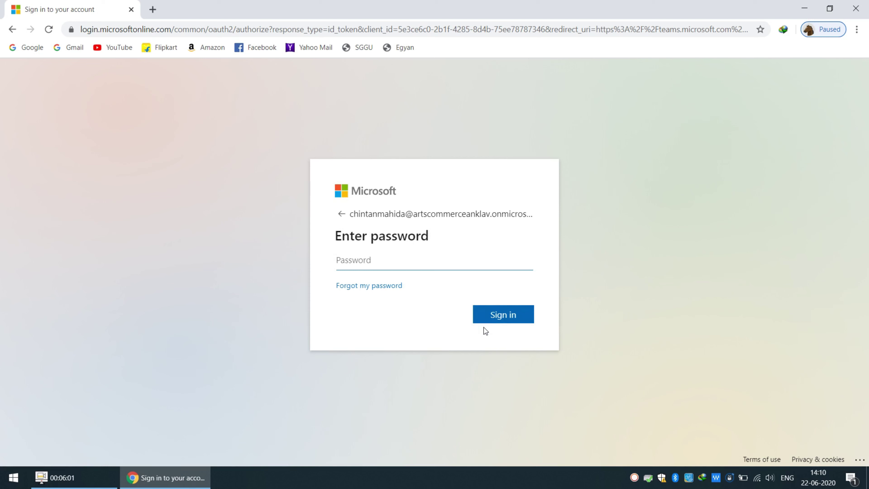
{"action": "type", "text": "••••••••••••"}
{"action": "left_click", "coordinate": [500, 317]}
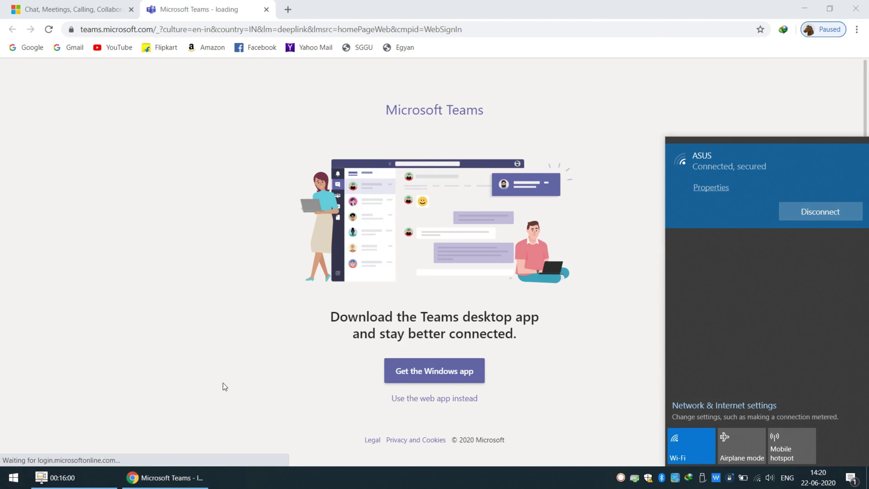
Switch to the Teams web app, dismiss the notifications prompt, and begin adding people to COLLEGE
{"action": "left_click", "coordinate": [223, 355]}
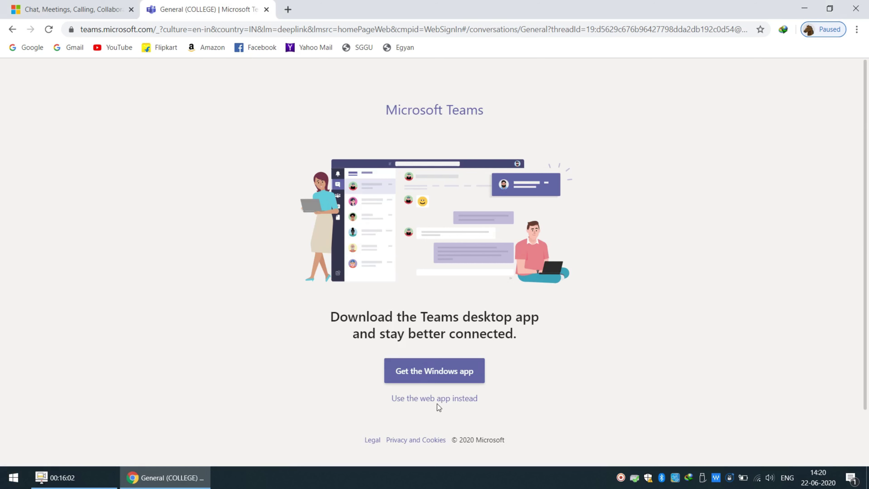
{"action": "left_click", "coordinate": [448, 398]}
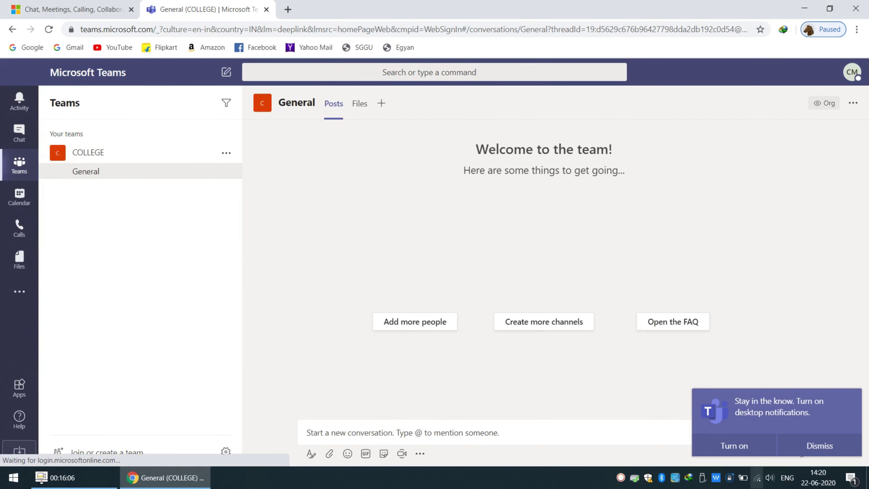
{"action": "left_click", "coordinate": [821, 445]}
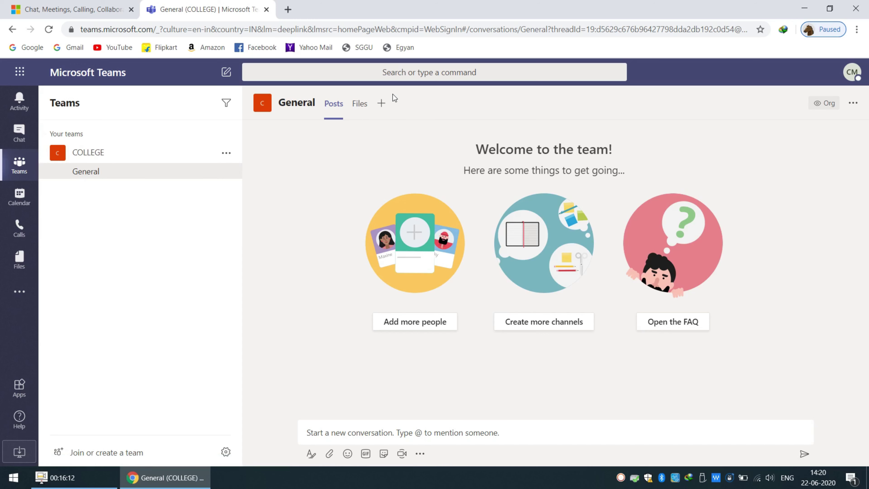
{"action": "left_click", "coordinate": [409, 316]}
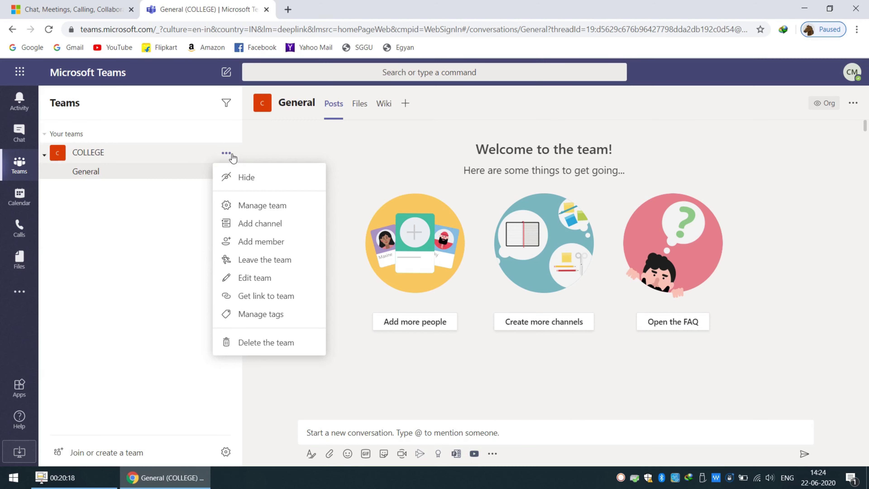
Search for the colleague by name, add them to COLLEGE, and close the Add members dialog
{"action": "left_click", "coordinate": [278, 240]}
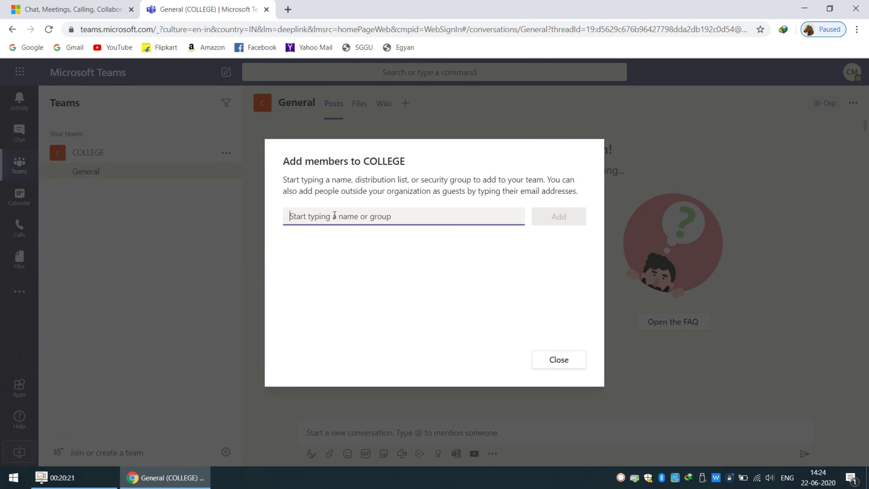
{"action": "type", "text": "vipu"}
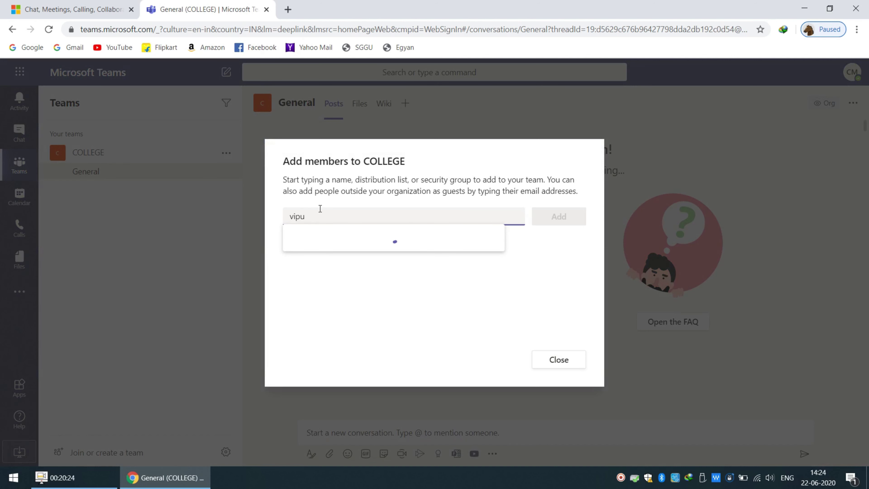
{"action": "key", "text": "Return"}
{"action": "left_click", "coordinate": [556, 219]}
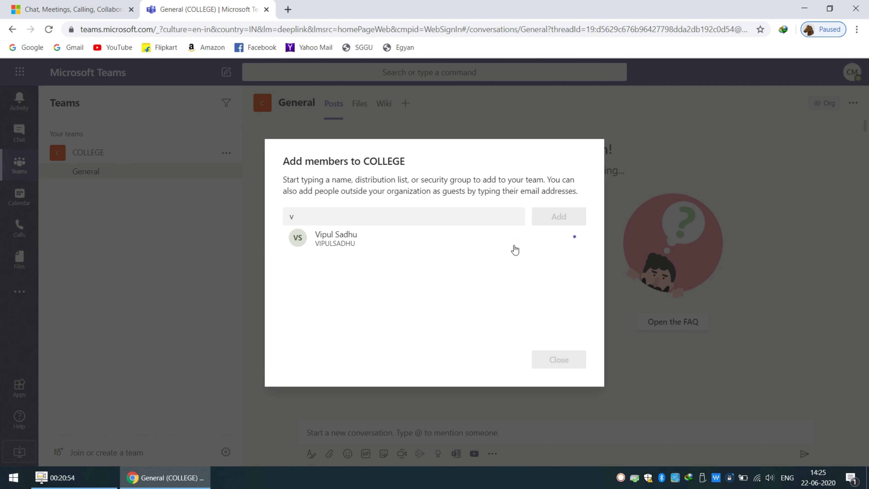
{"action": "left_click", "coordinate": [558, 359]}
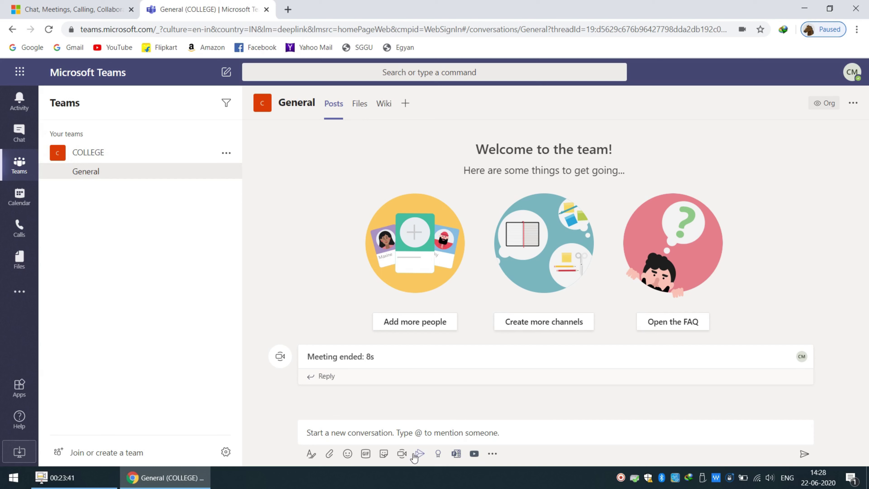
Start a Meet now meeting from the General channel and glance at the More actions menu
{"action": "left_click", "coordinate": [408, 454]}
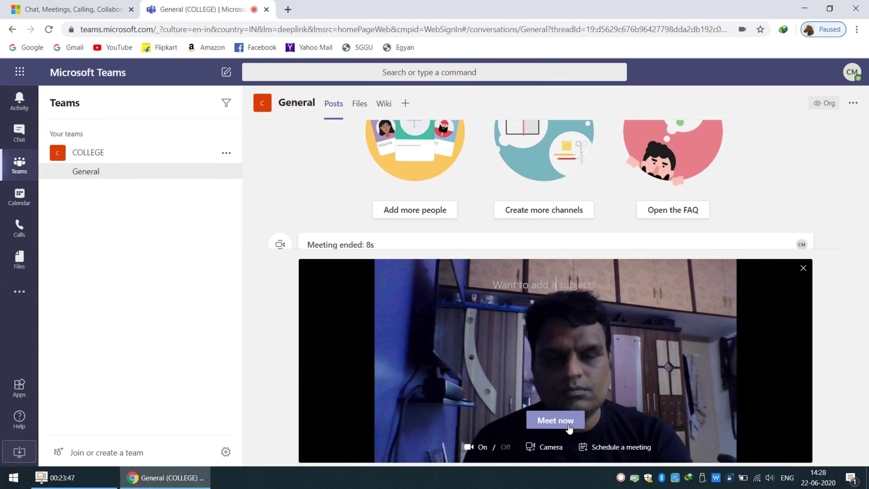
{"action": "left_click", "coordinate": [555, 419]}
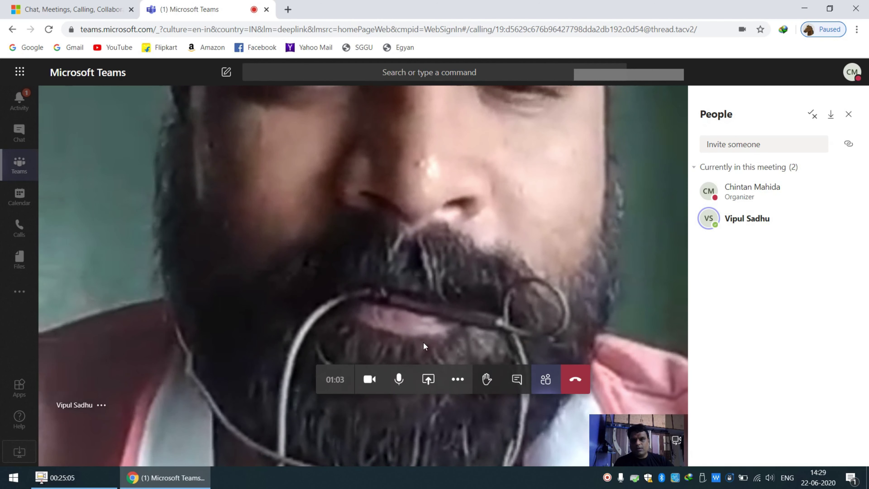
{"action": "left_click", "coordinate": [458, 385]}
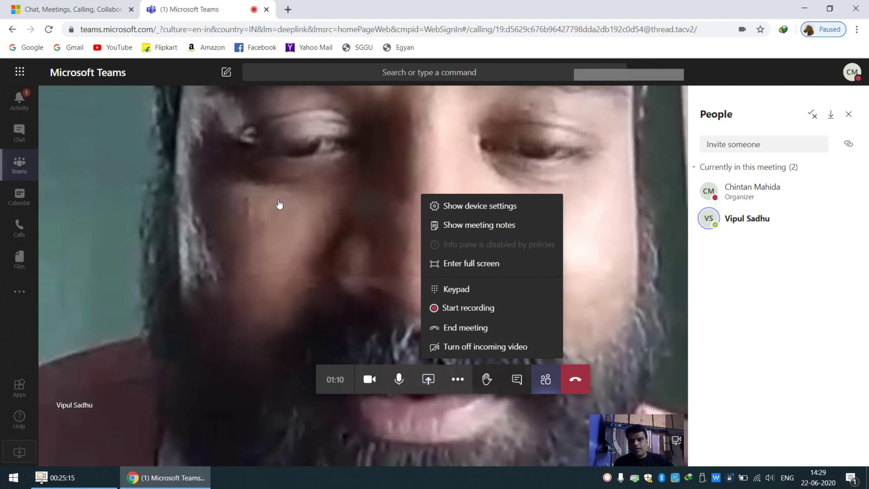
{"action": "left_click", "coordinate": [427, 380]}
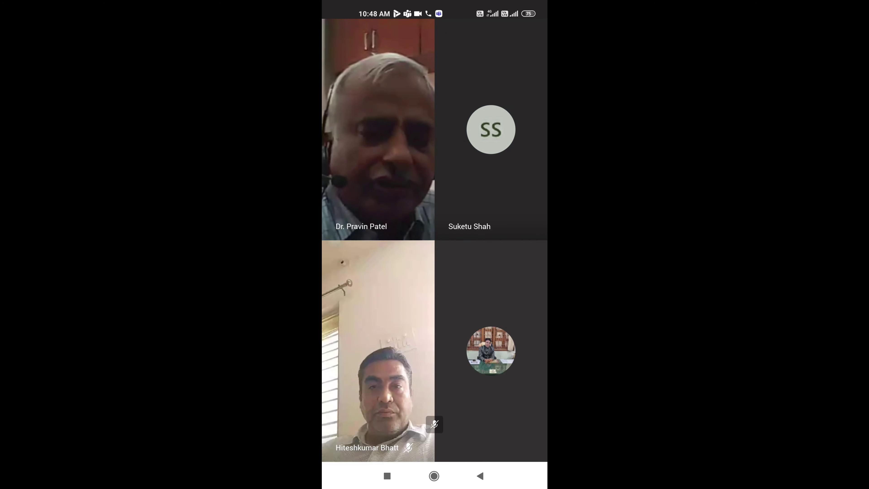
Raise the phone's call volume while watching the four-person meeting grid
{"action": "key", "text": "XF86AudioRaiseVolume"}
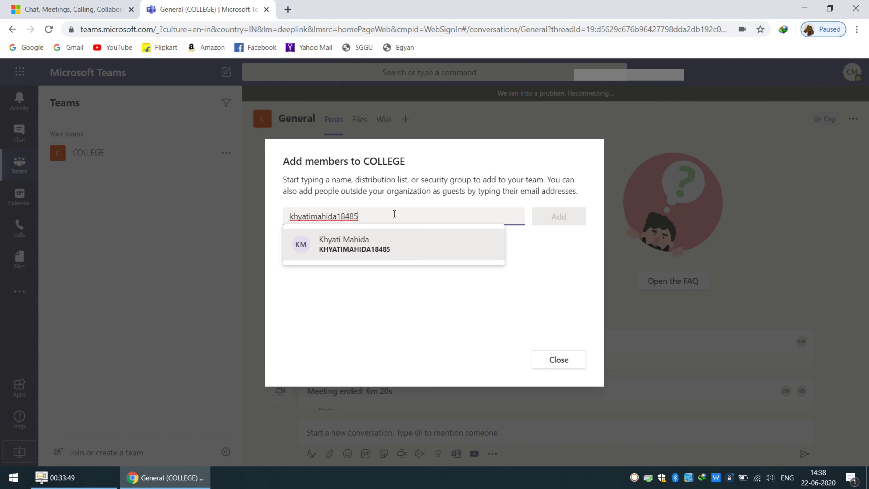
Select the matched user and add them to COLLEGE as a Member
{"action": "left_click", "coordinate": [400, 256]}
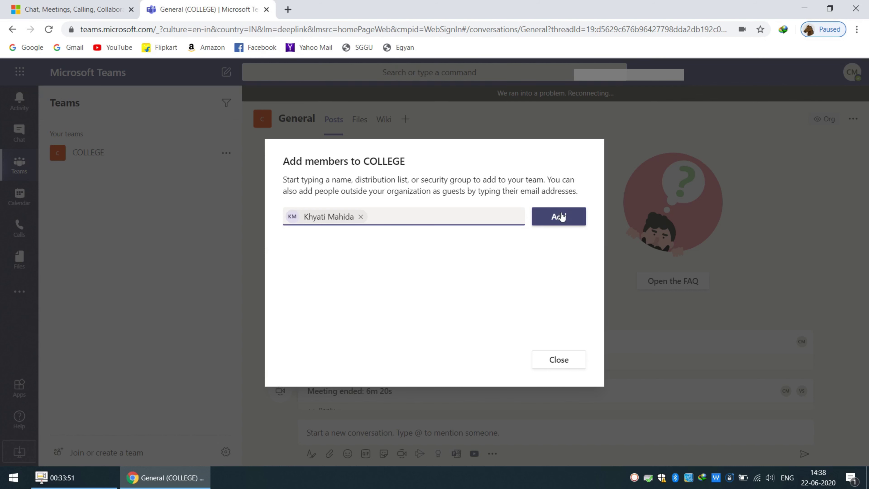
{"action": "left_click", "coordinate": [564, 216]}
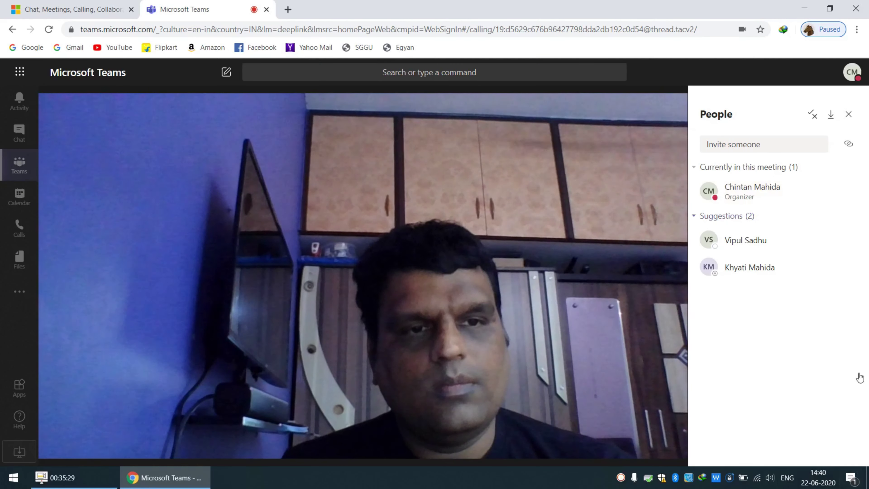
From the People pane, ask the suggested participant to join the running meeting
{"action": "mouse_move", "coordinate": [777, 271]}
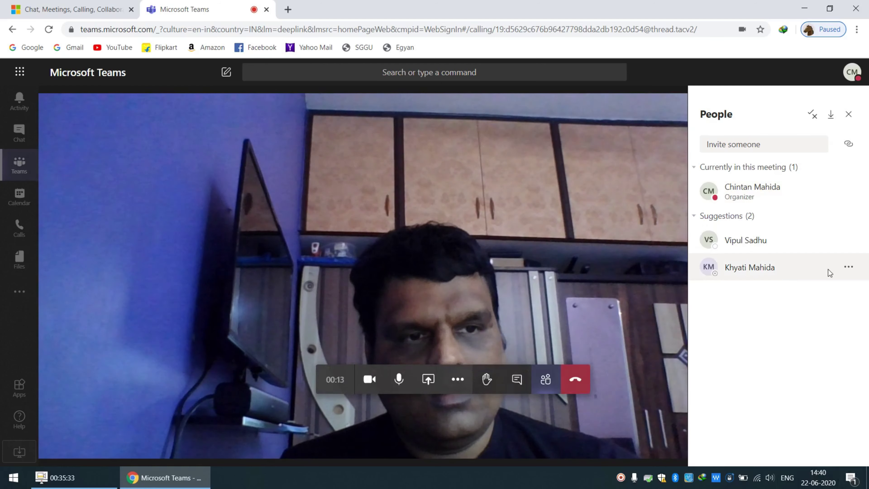
{"action": "left_click", "coordinate": [848, 266]}
{"action": "left_click", "coordinate": [838, 290]}
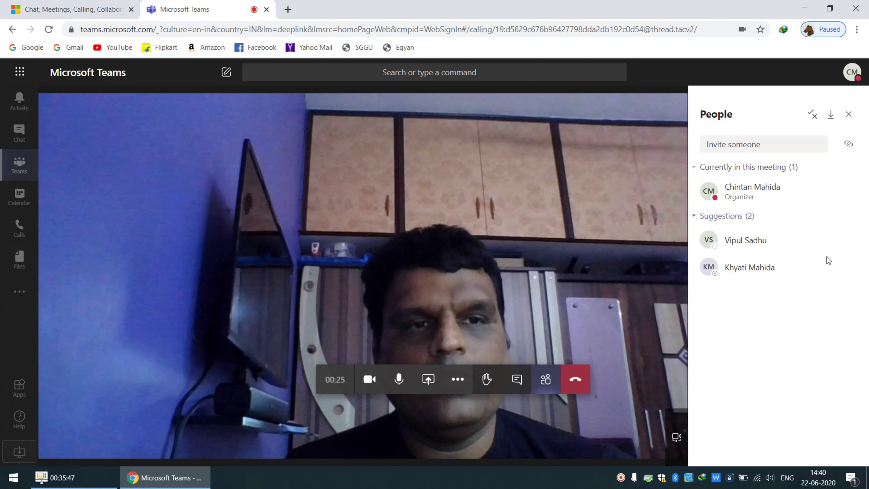
{"action": "left_click", "coordinate": [829, 269]}
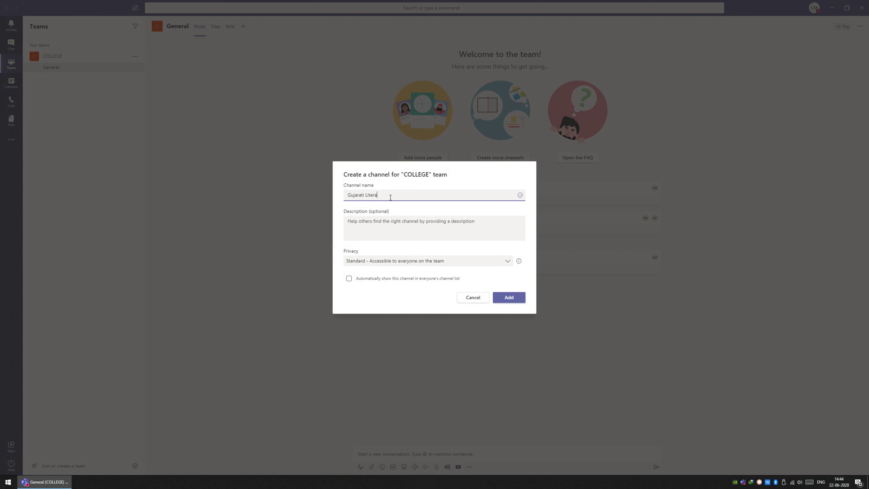
Cancel the half-named channel and reopen Add channel from the COLLEGE team's options menu
{"action": "key", "text": "BackSpace"}
{"action": "key", "text": "BackSpace"}
{"action": "key", "text": "BackSpace"}
{"action": "key", "text": "BackSpace"}
{"action": "key", "text": "BackSpace"}
{"action": "key", "text": "BackSpace"}
{"action": "key", "text": "BackSpace"}
{"action": "key", "text": "BackSpace"}
{"action": "key", "text": "BackSpace"}
{"action": "key", "text": "BackSpace"}
{"action": "key", "text": "BackSpace"}
{"action": "key", "text": "BackSpace"}
{"action": "key", "text": "BackSpace"}
{"action": "left_click", "coordinate": [472, 297]}
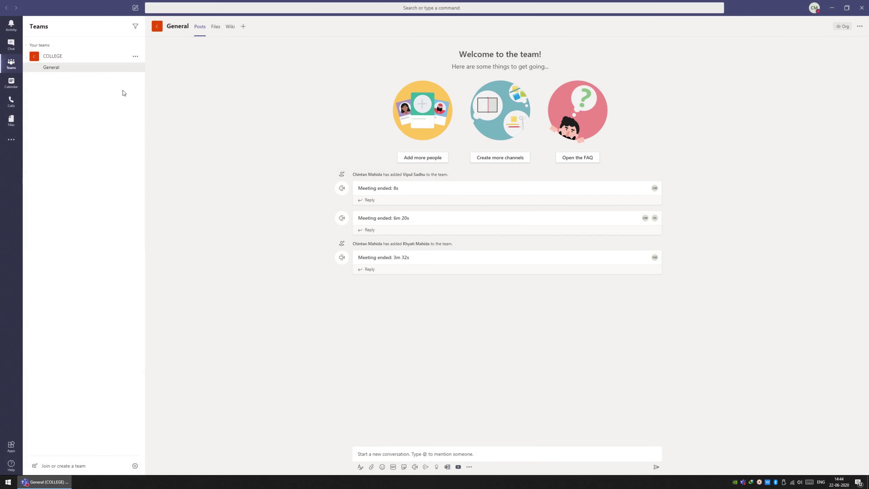
{"action": "left_click", "coordinate": [136, 56]}
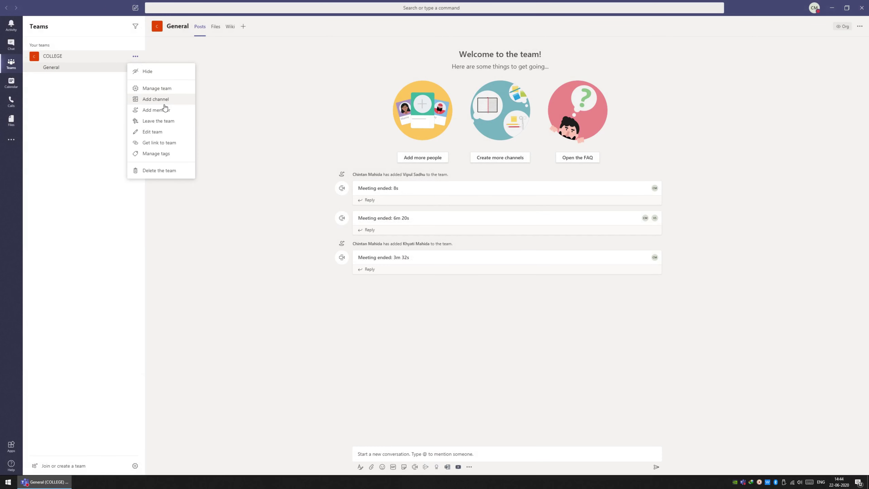
{"action": "left_click", "coordinate": [69, 74]}
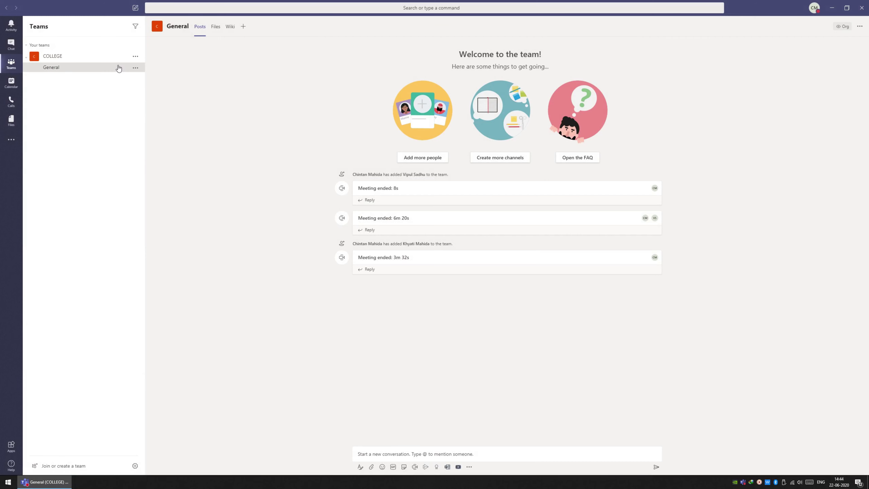
{"action": "left_click", "coordinate": [135, 56]}
{"action": "left_click", "coordinate": [156, 96]}
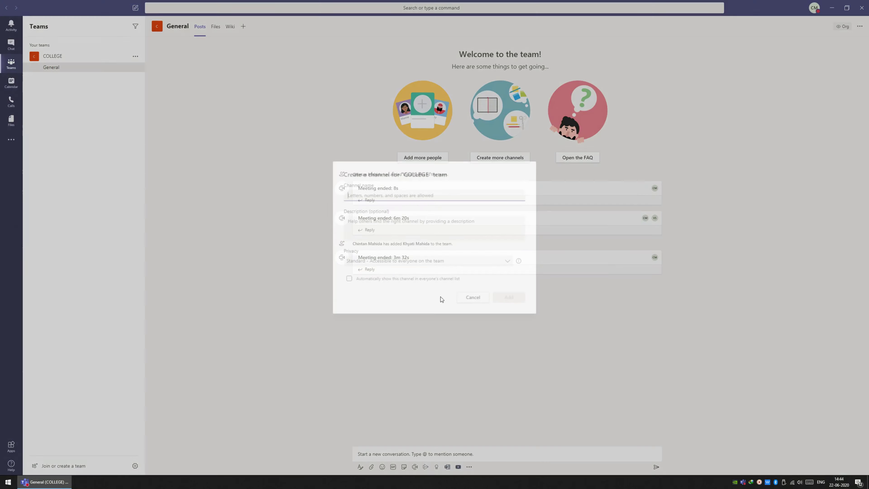
Restart the channel dialog once more and begin typing the name Gujarati Literature
{"action": "type", "text": "Gujara"}
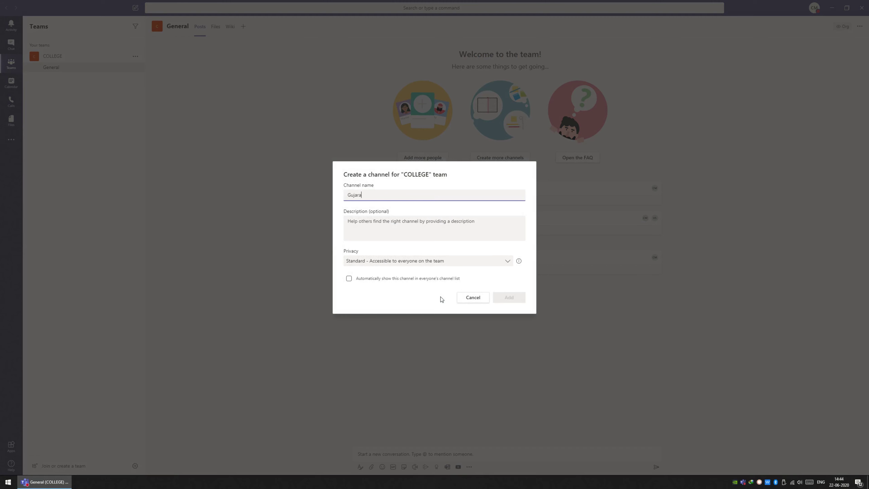
{"action": "key", "text": "BackSpace"}
{"action": "key", "text": "BackSpace"}
{"action": "key", "text": "BackSpace"}
{"action": "key", "text": "BackSpace"}
{"action": "key", "text": "BackSpace"}
{"action": "key", "text": "BackSpace"}
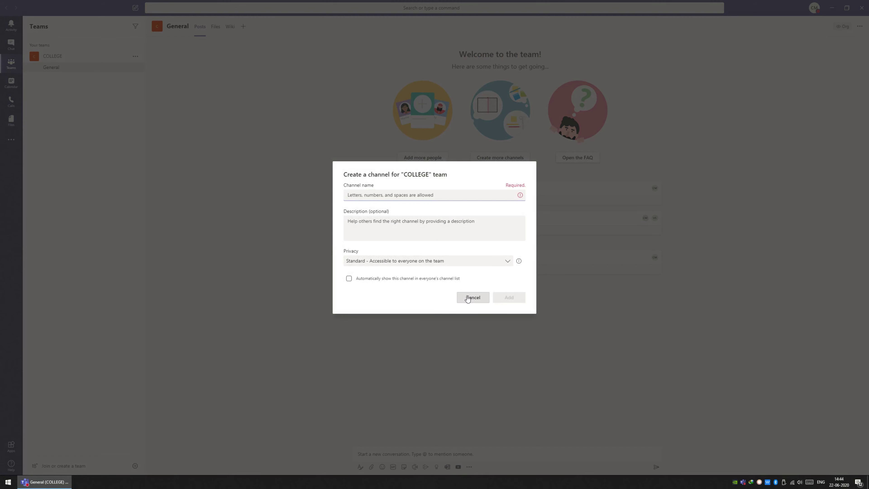
{"action": "left_click", "coordinate": [468, 297]}
{"action": "left_click", "coordinate": [136, 56]}
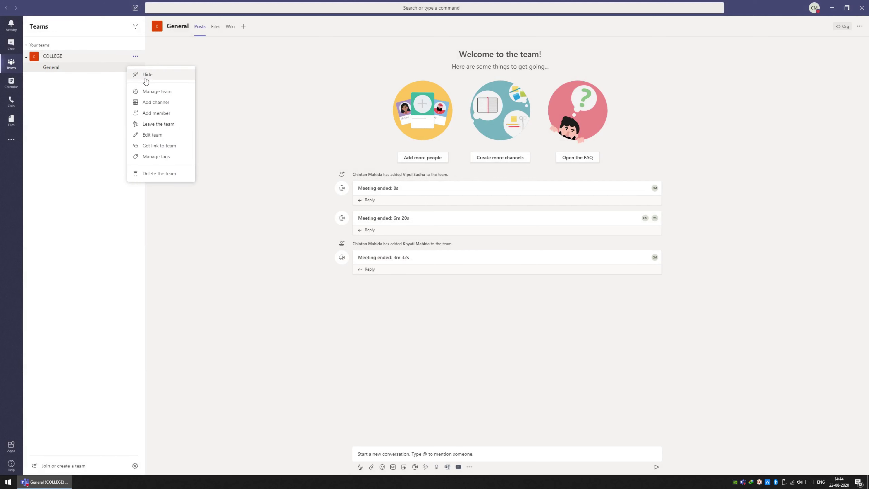
{"action": "left_click", "coordinate": [157, 102]}
{"action": "type", "text": "Gujarati Literature"}
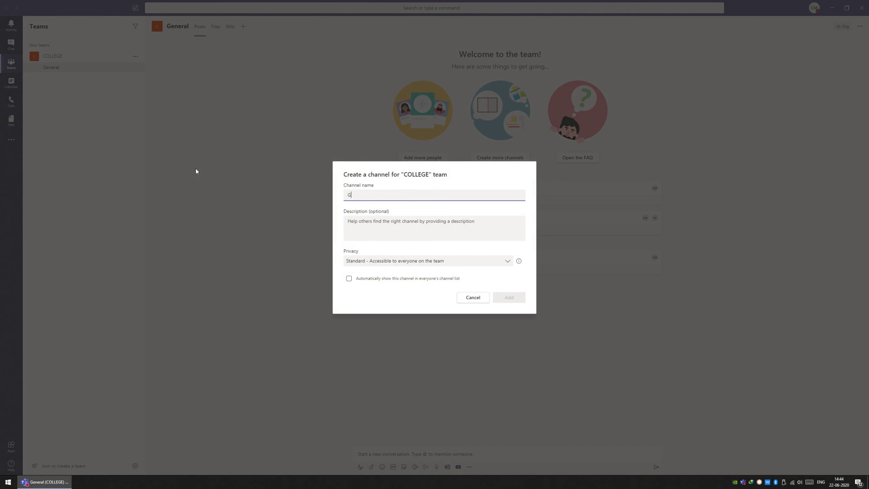